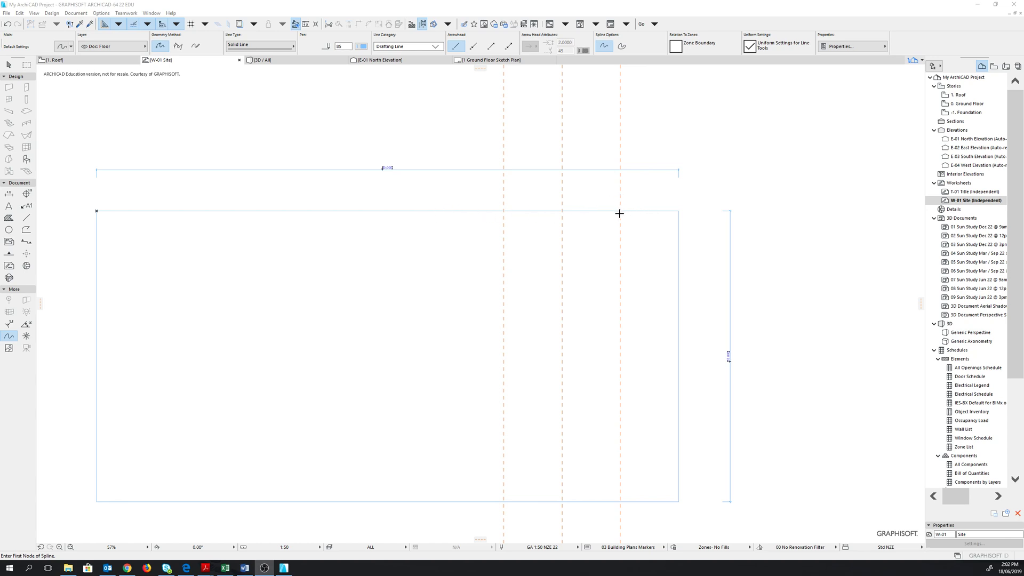
Start the spline on the rectangle's top edge with nodes at distance 5, then distance 3 at 20°
click(620, 211)
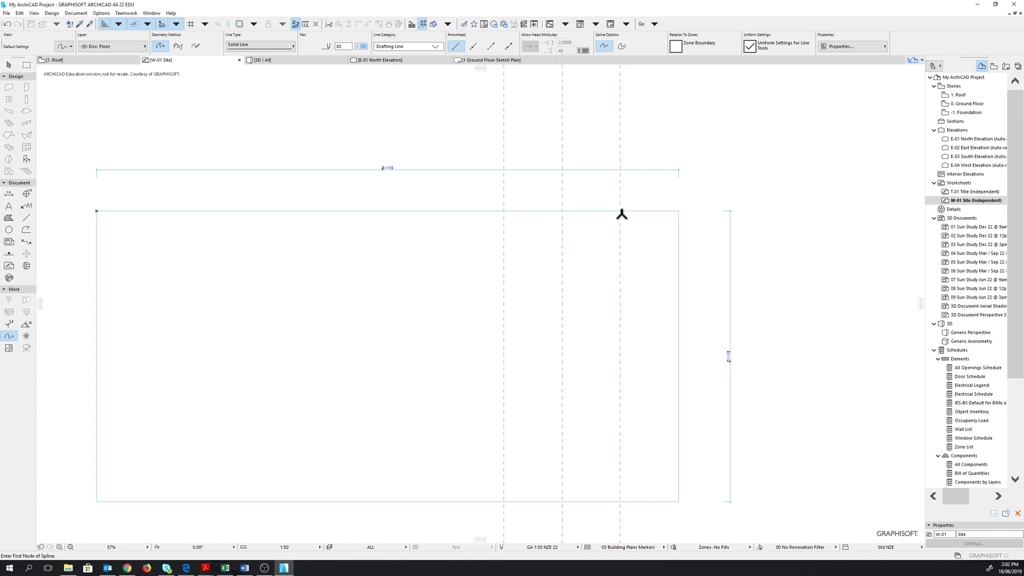
click(620, 211)
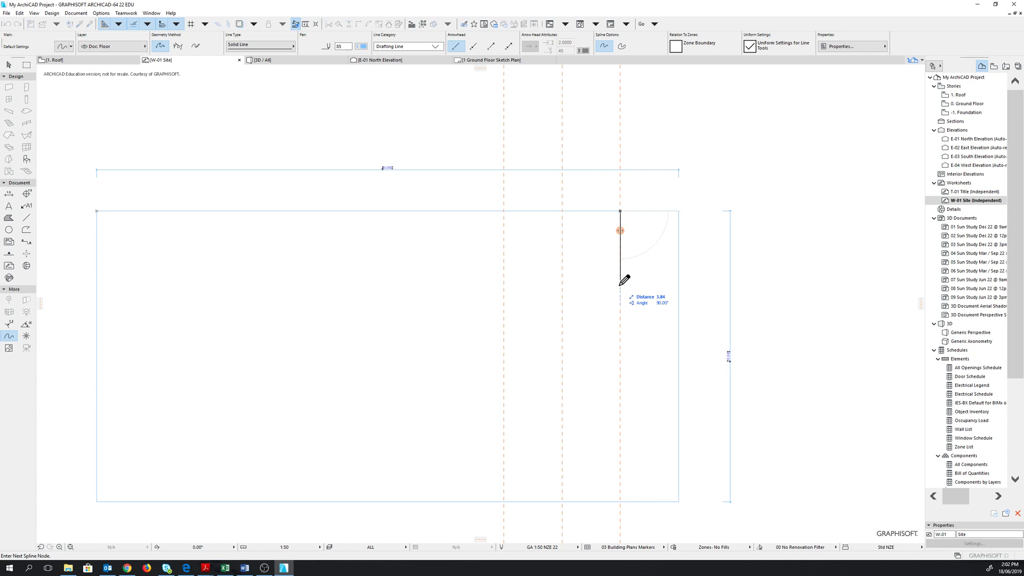
text(5)
key(Return)
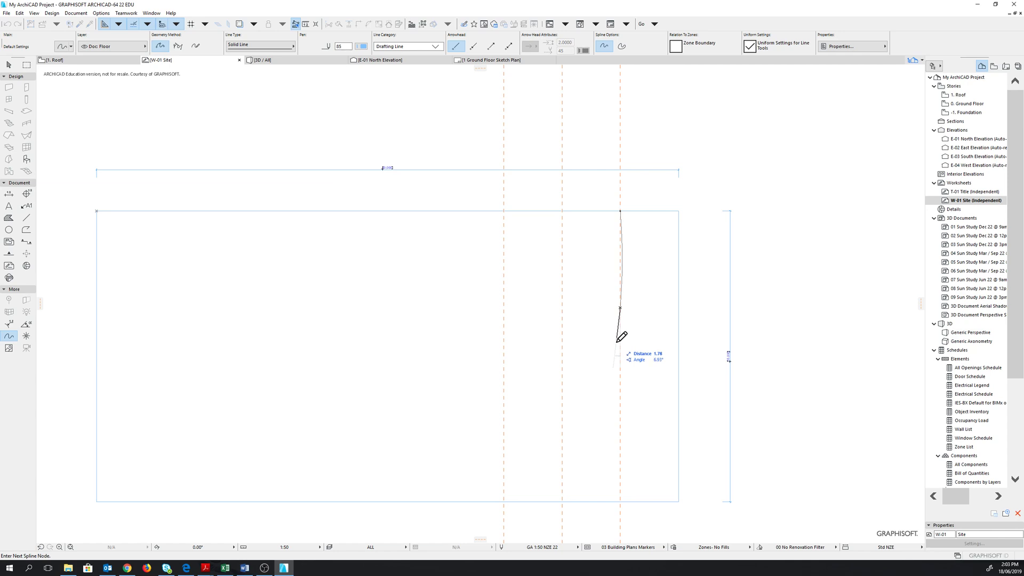
text(3)
key(Tab)
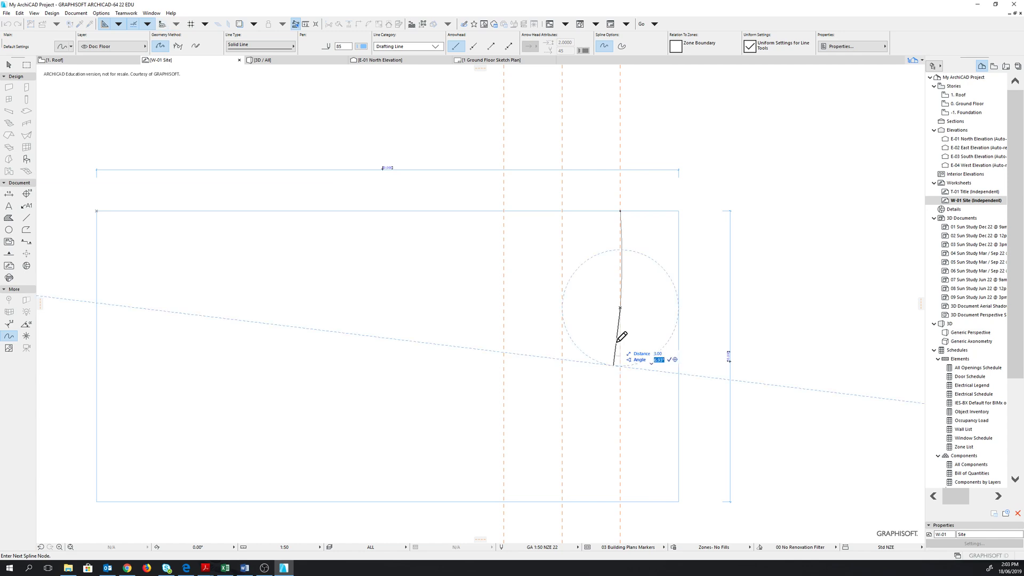
text(20)
click(602, 362)
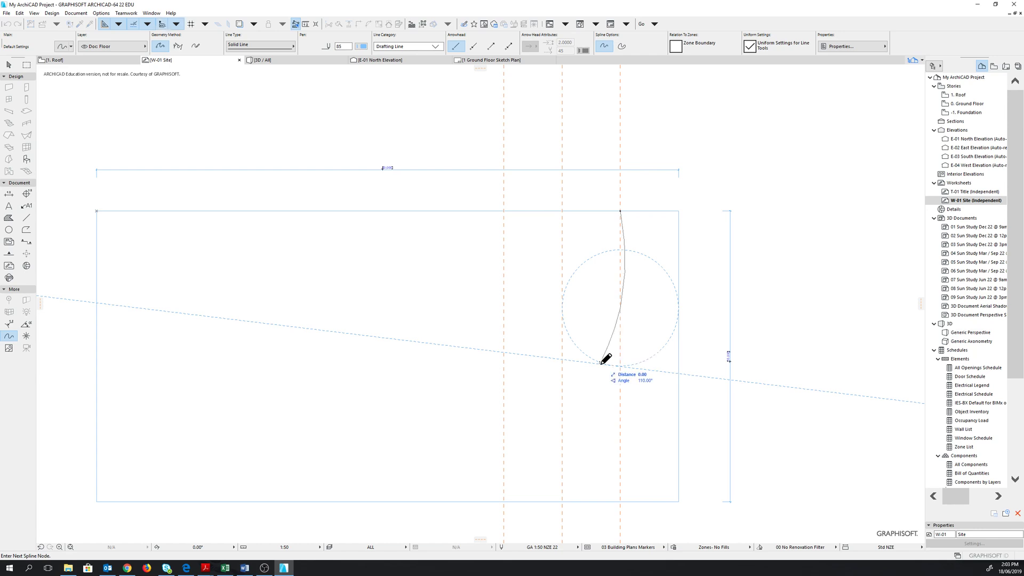
End the spline with a node snapped onto the rectangle's bottom edge near the right side
scroll(602, 362, down, 4)
scroll(597, 384, up, 4)
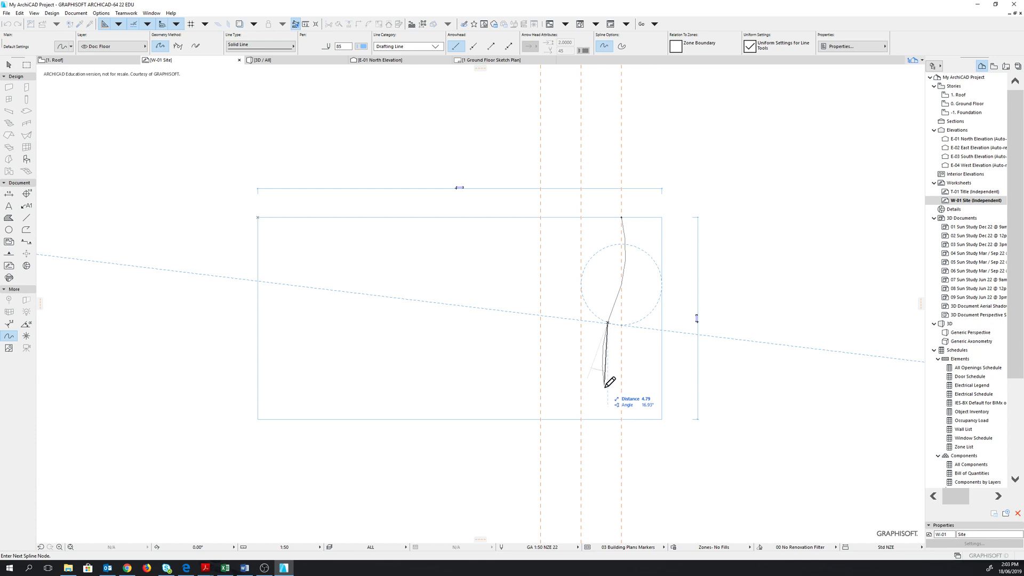
scroll(621, 416, up, 2)
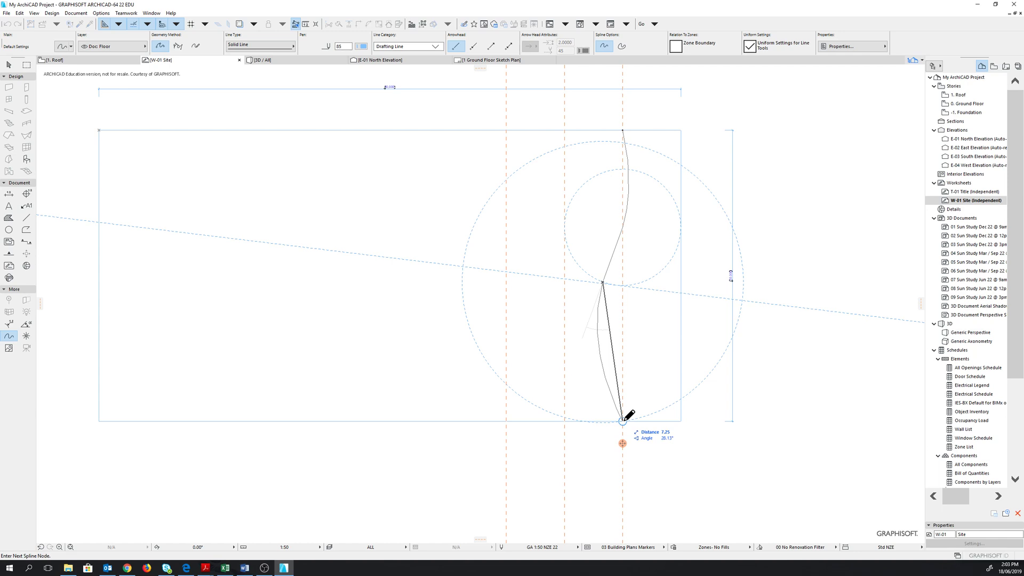
double_click(622, 420)
click(623, 421)
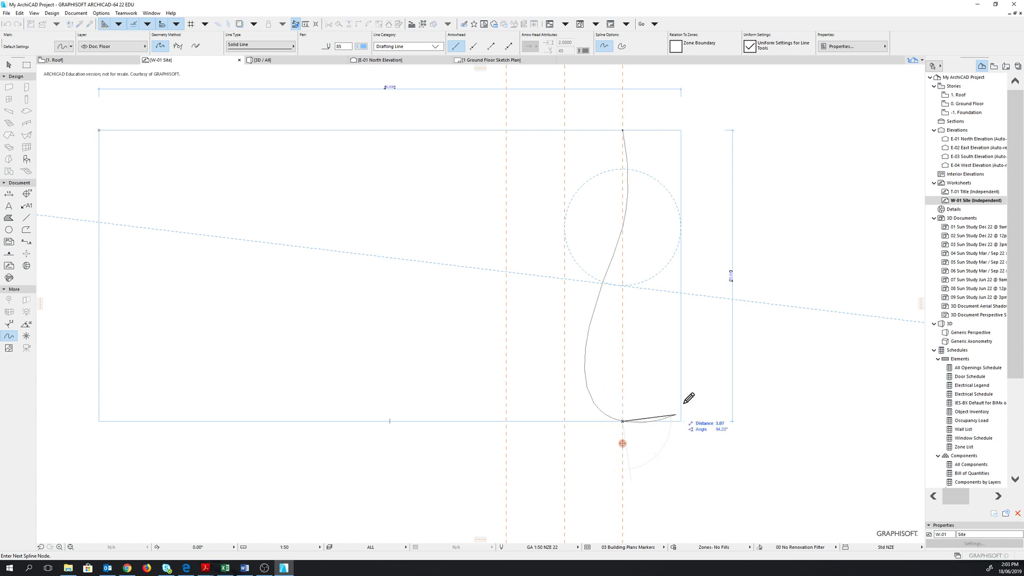
right_click(660, 376)
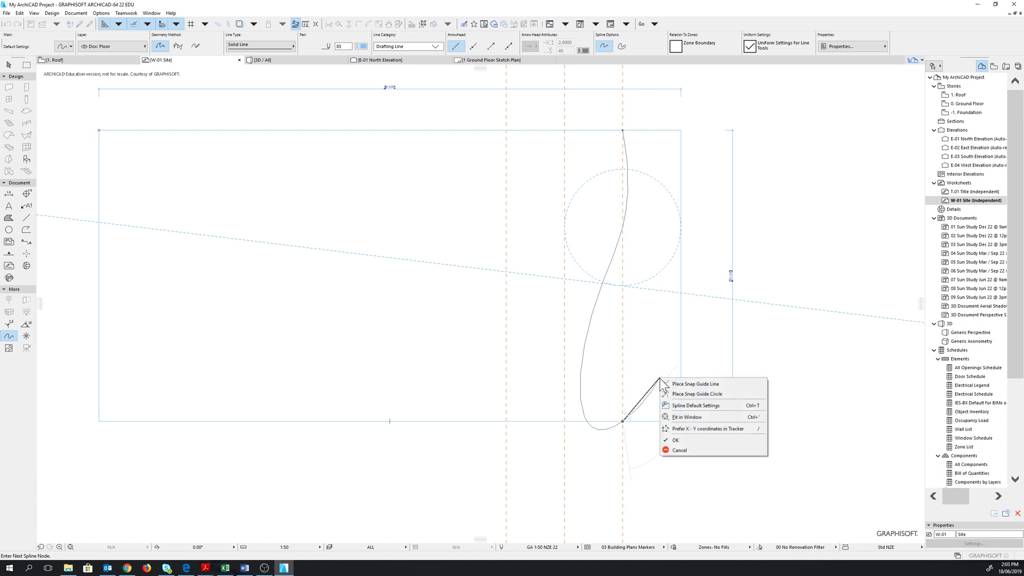
Confirm OK to finish the first contour spline
click(696, 440)
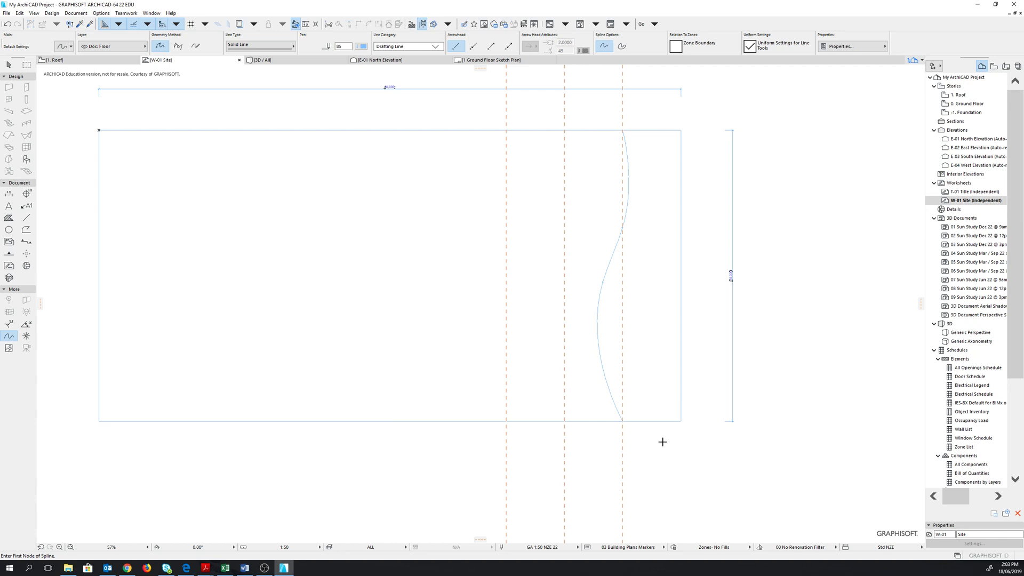
scroll(648, 412, down, 2)
scroll(648, 412, up, 3)
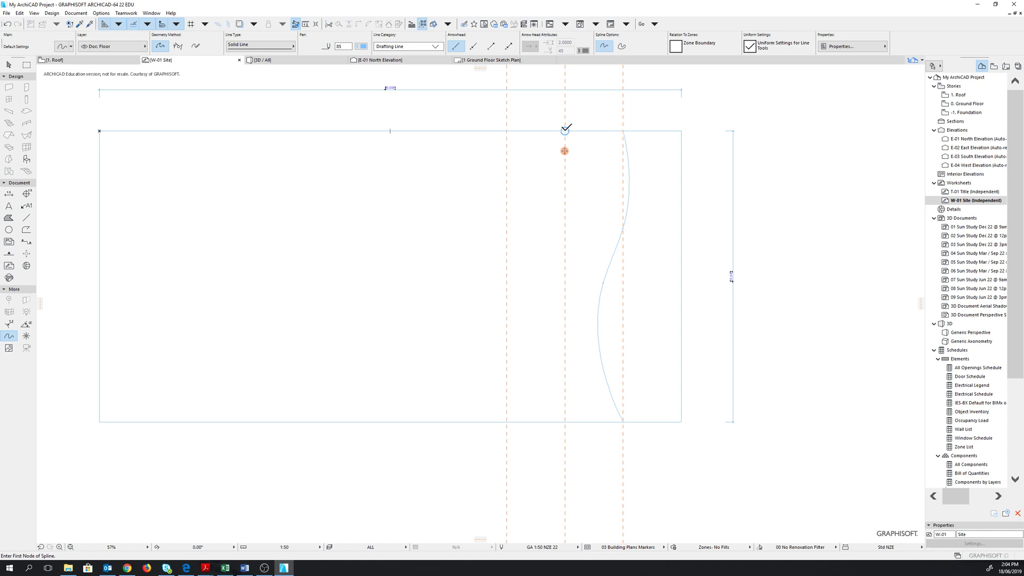
Draw the second spline from the top-edge guide with nodes at distance 4, then 6 at 100°
click(564, 130)
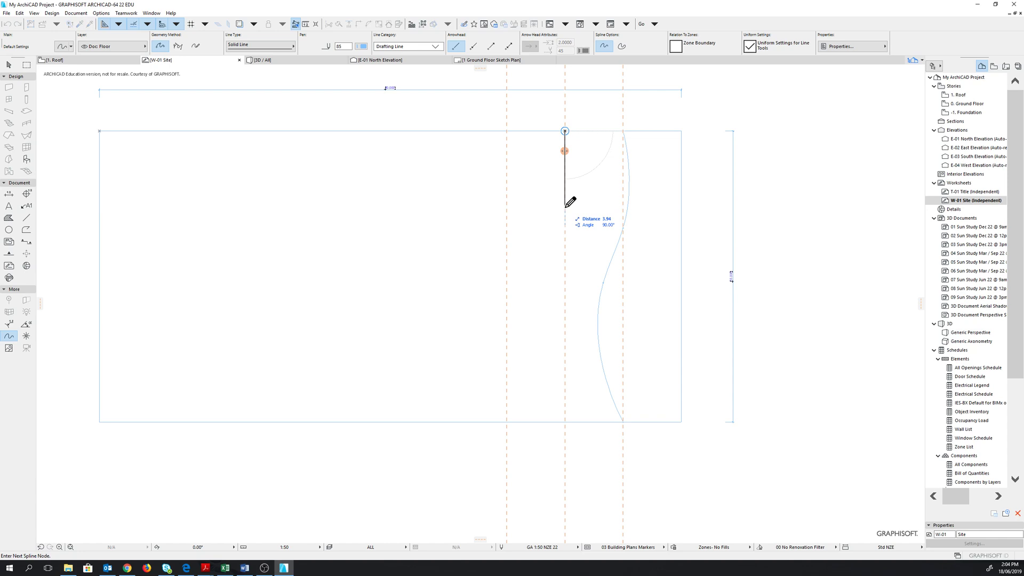
text(4)
key(Return)
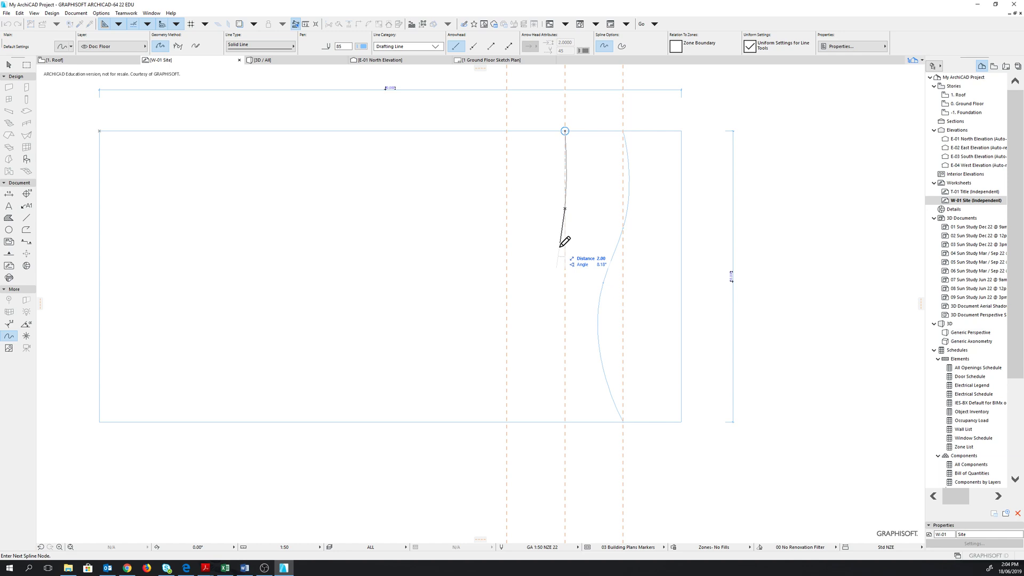
text(6)
key(Tab)
text(1)
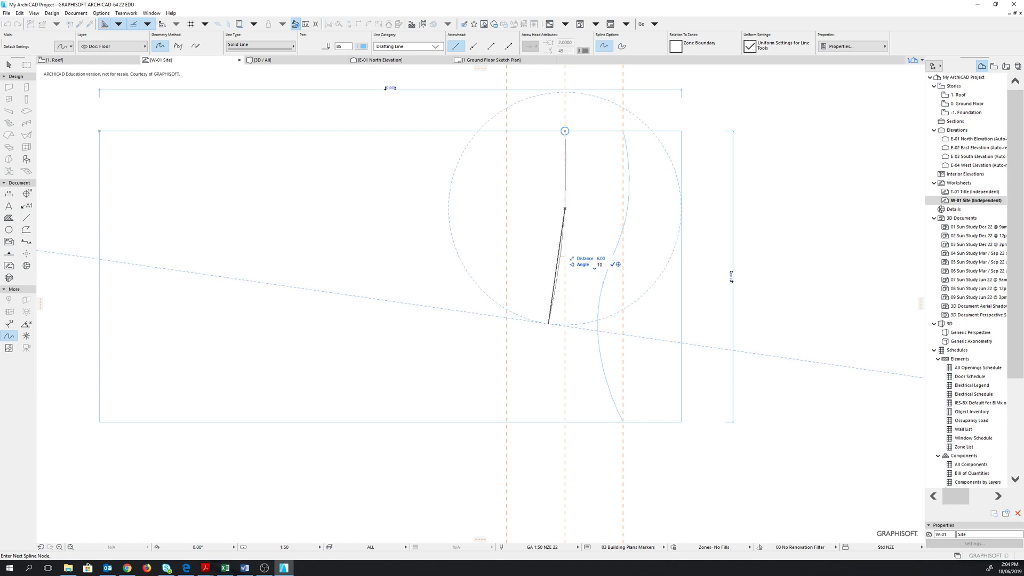
text(00)
key(Return)
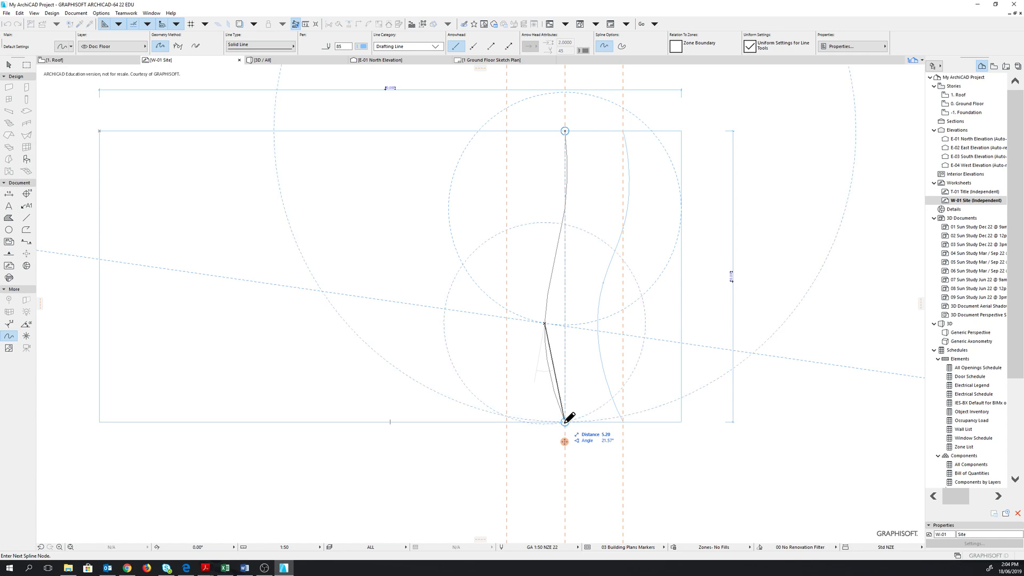
right_click(576, 398)
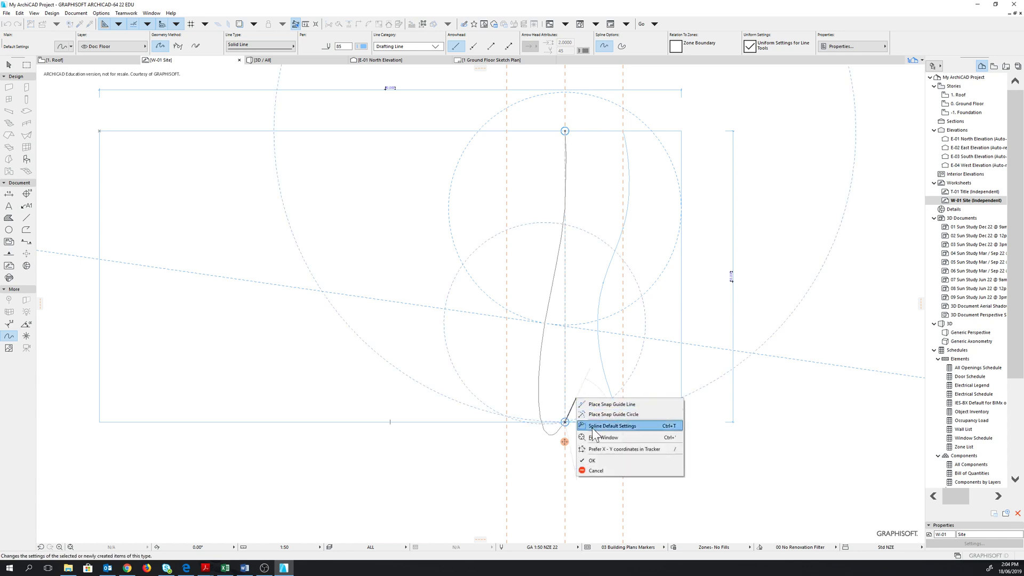
click(592, 460)
Start the third spline on the top edge, left of the others, with a node 1 unit down
scroll(589, 403, down, 3)
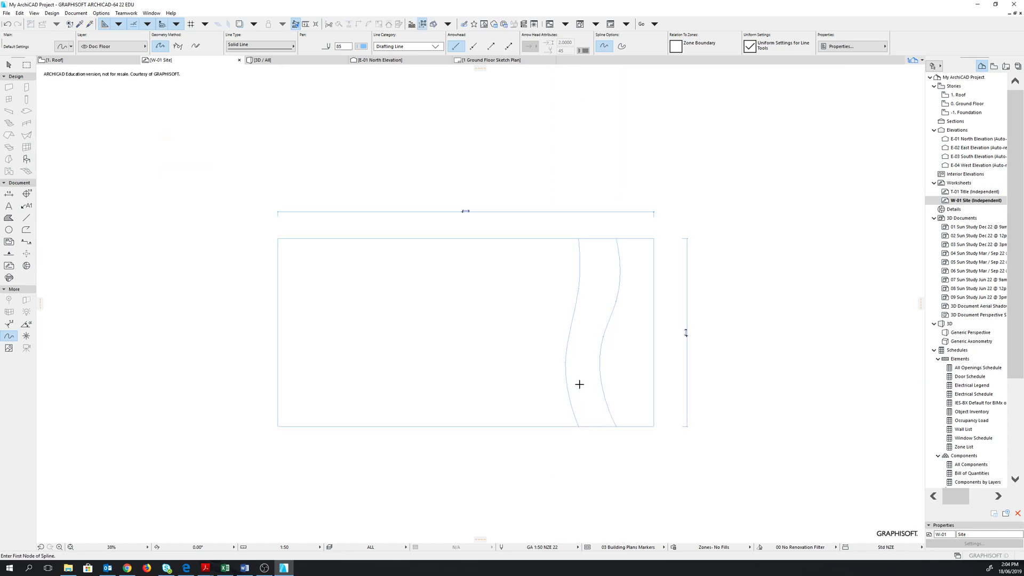
scroll(580, 368, up, 5)
scroll(583, 343, down, 6)
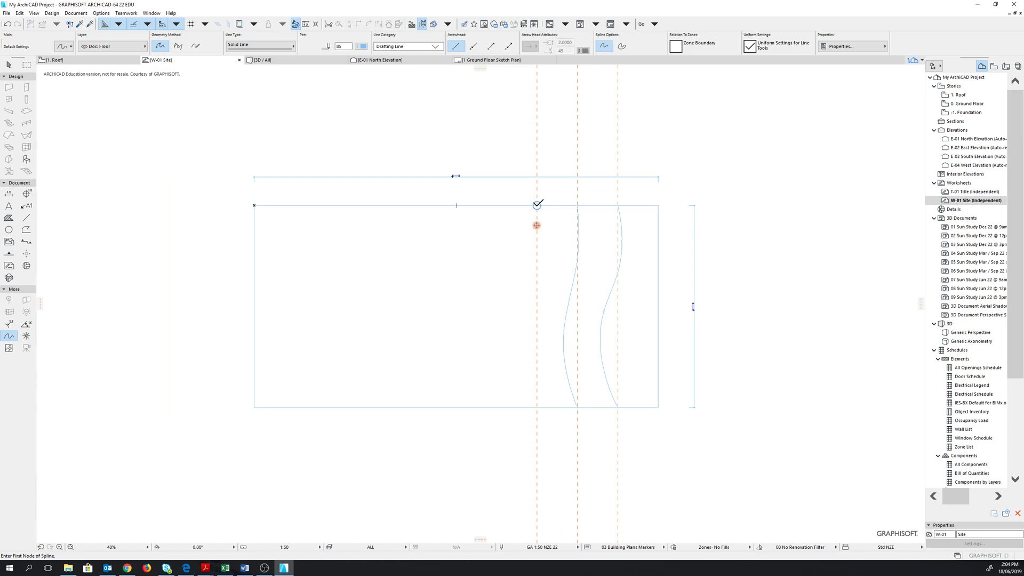
click(537, 205)
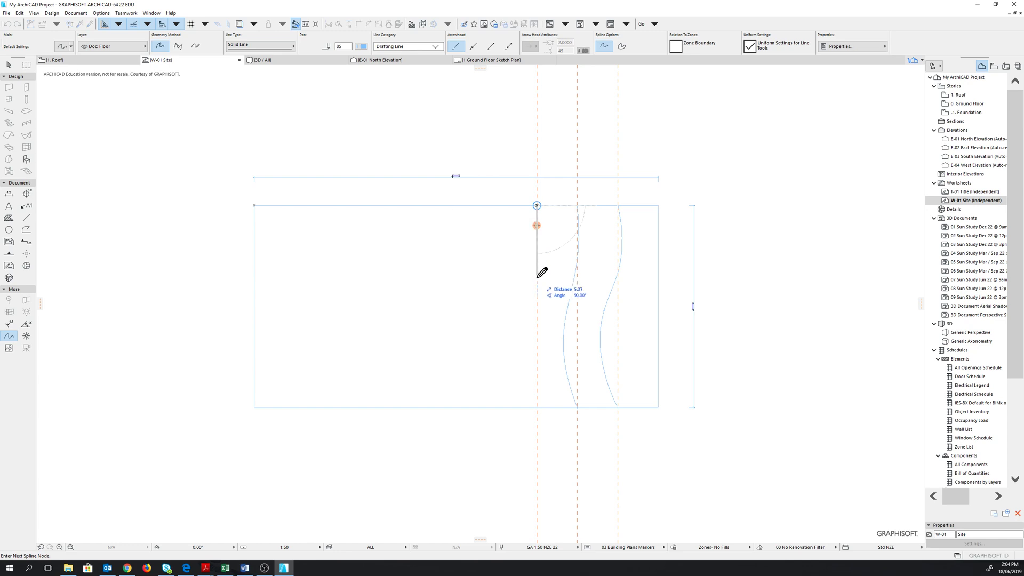
text(1)
key(Return)
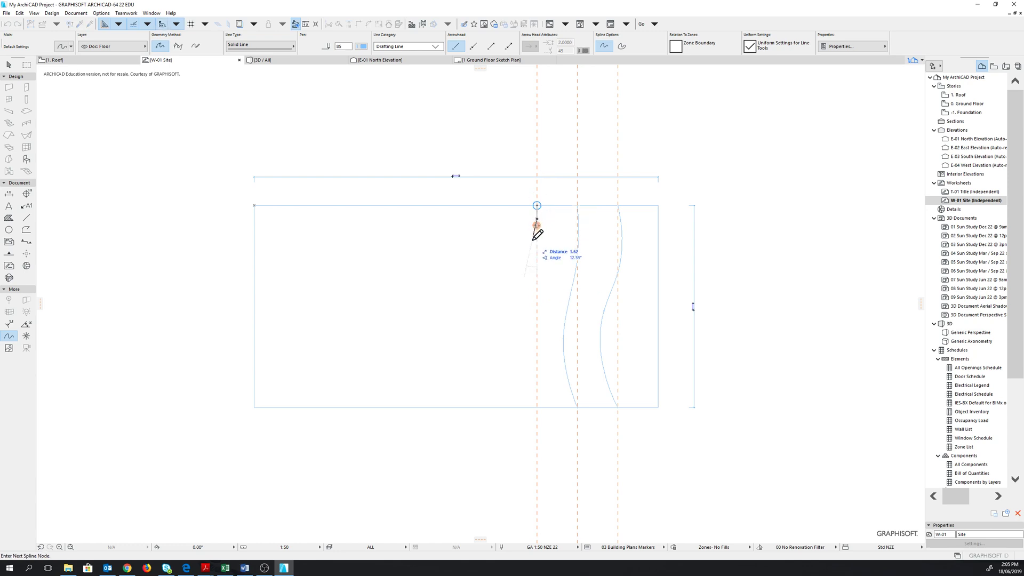
Add a node at distance 7, angle 105°, and finish the spline at the bottom edge
scroll(537, 234, up, 3)
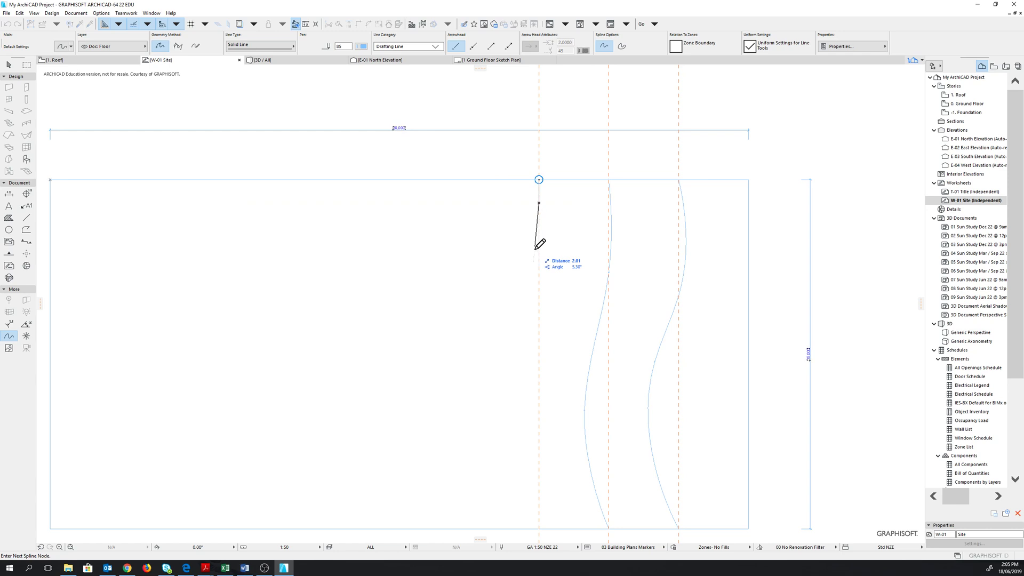
text(7)
key(Tab)
text(10)
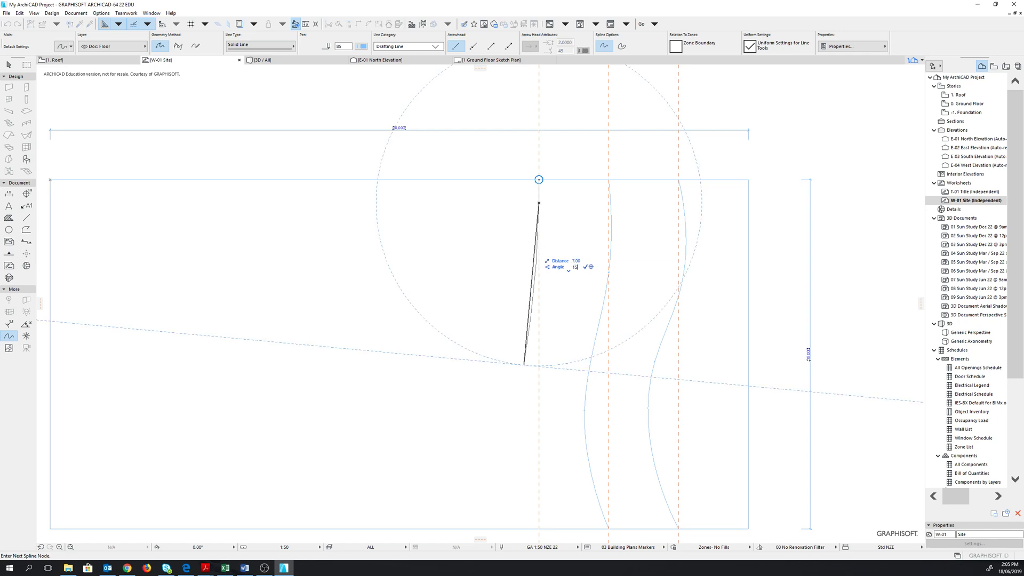
text(5)
key(Return)
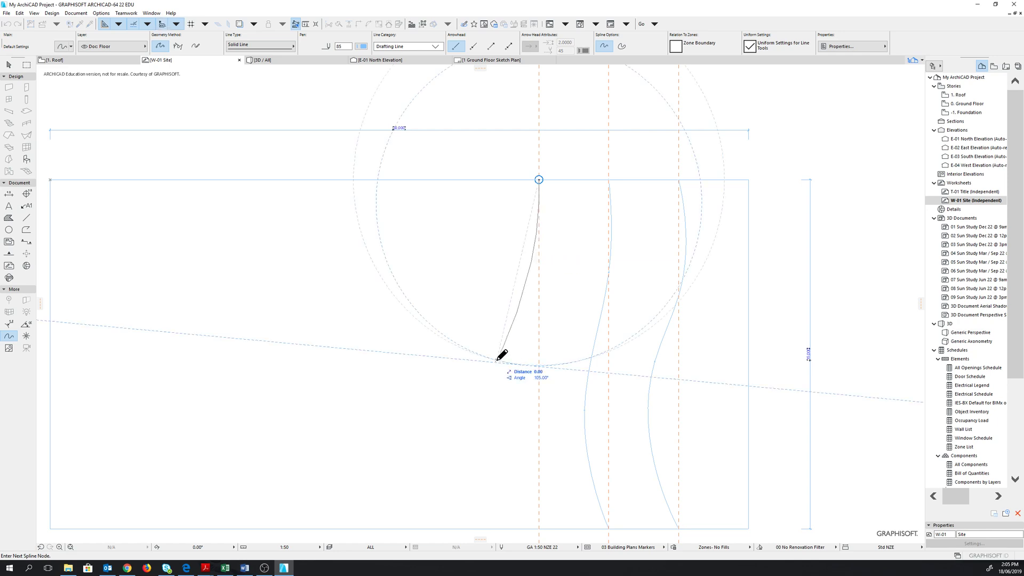
scroll(502, 359, down, 4)
scroll(517, 424, up, 4)
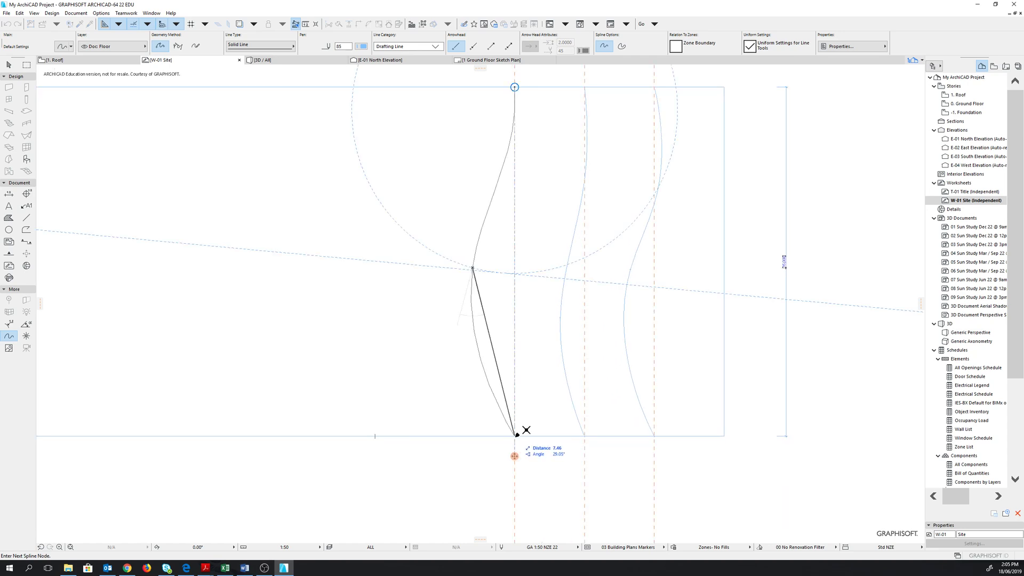
right_click(535, 415)
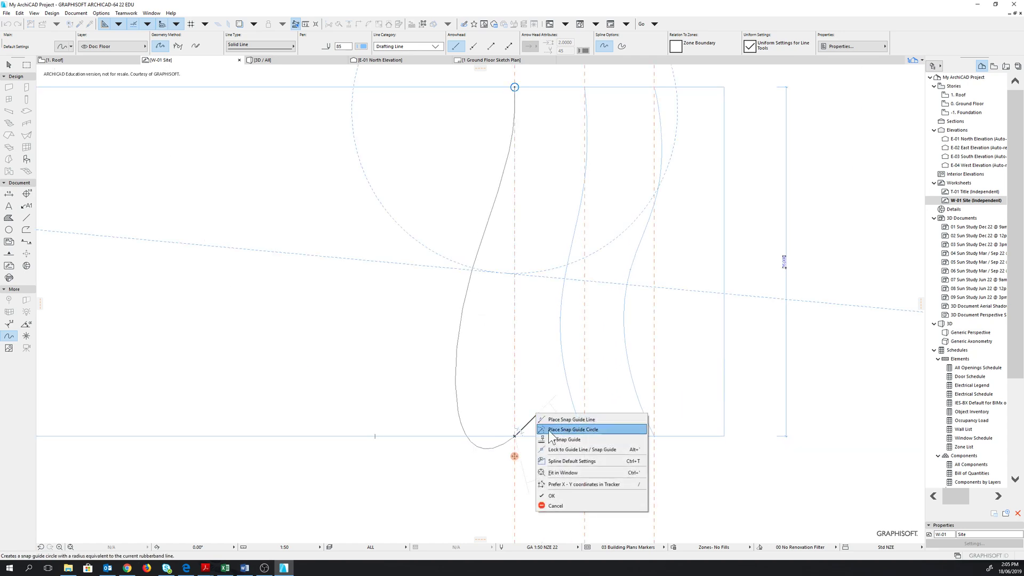
click(569, 496)
scroll(513, 416, down, 1)
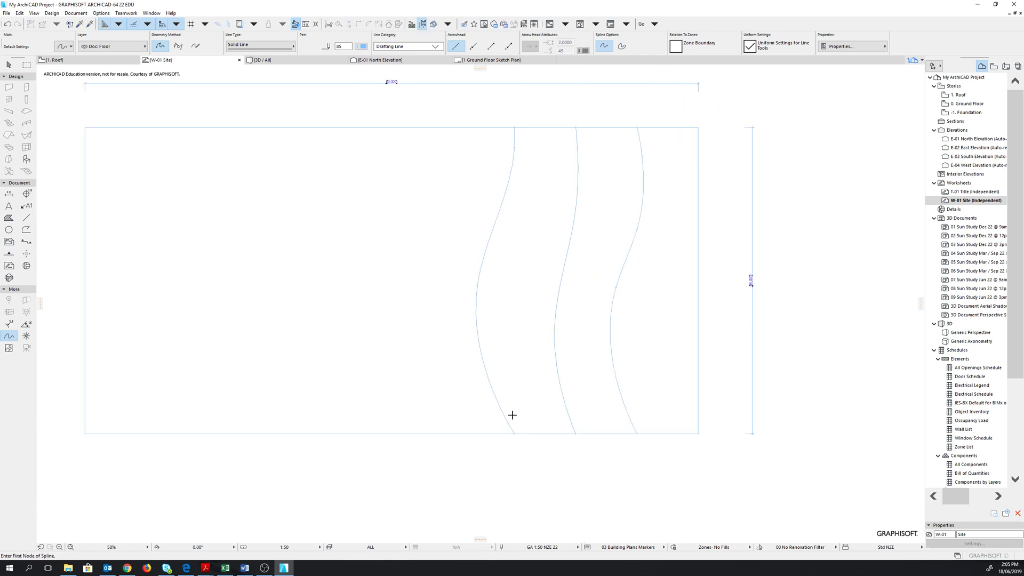
Leave the Spline tool with Escape and return to the Arrow selection tool
scroll(512, 415, down, 2)
scroll(542, 411, up, 1)
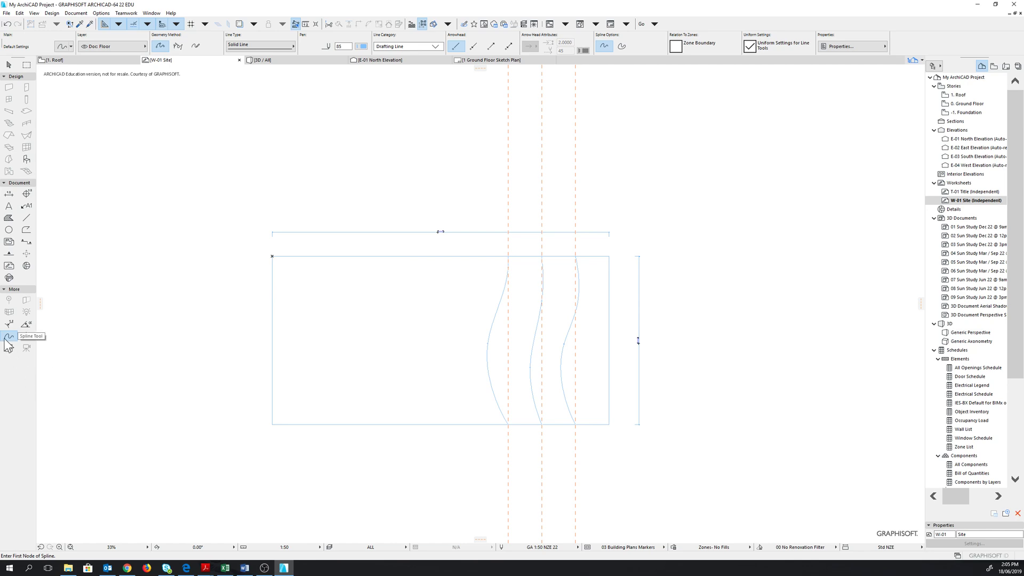
key(Escape)
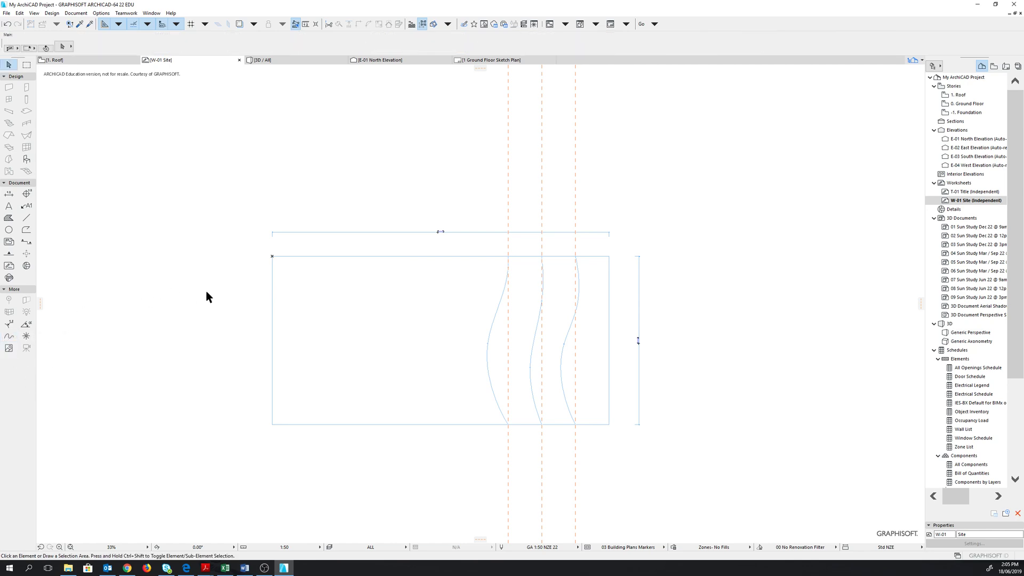
Drag the three orange guide lines off the drawing onto the side panel to delete them
click(9, 65)
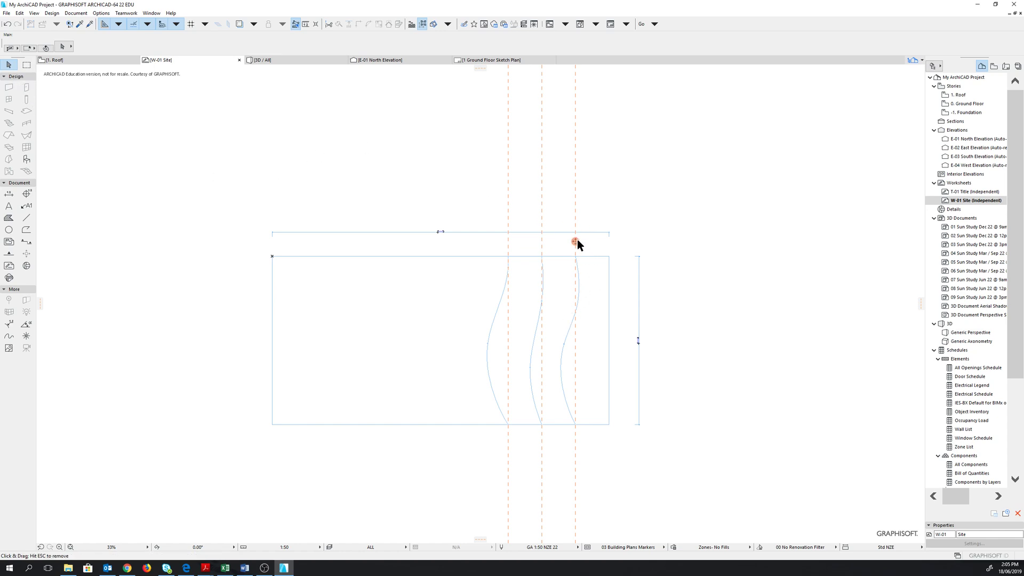
drag(577, 242, 915, 298)
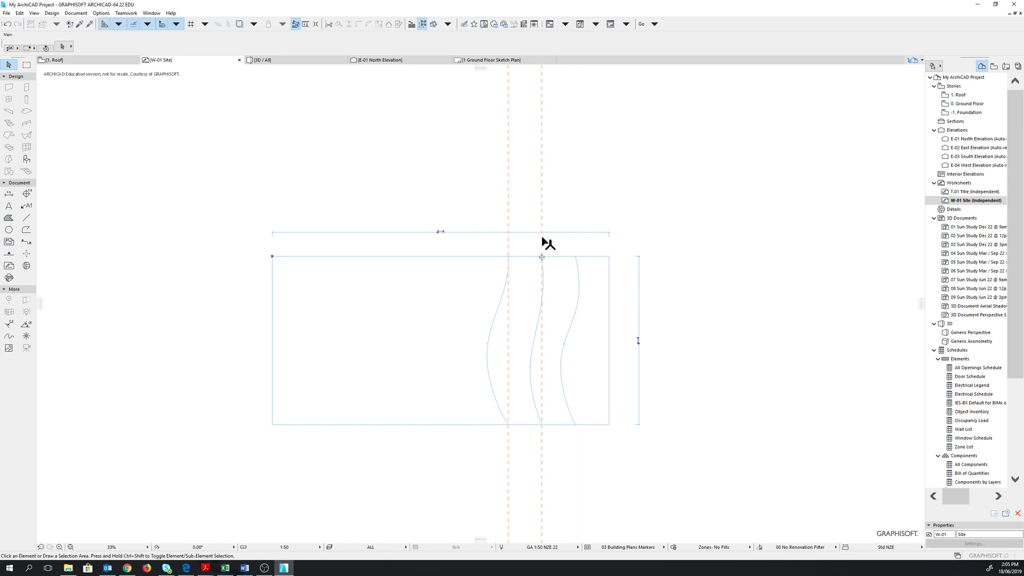
mouse_move(542, 257)
mouse_down()
mouse_move(923, 299)
mouse_move(914, 299)
mouse_up()
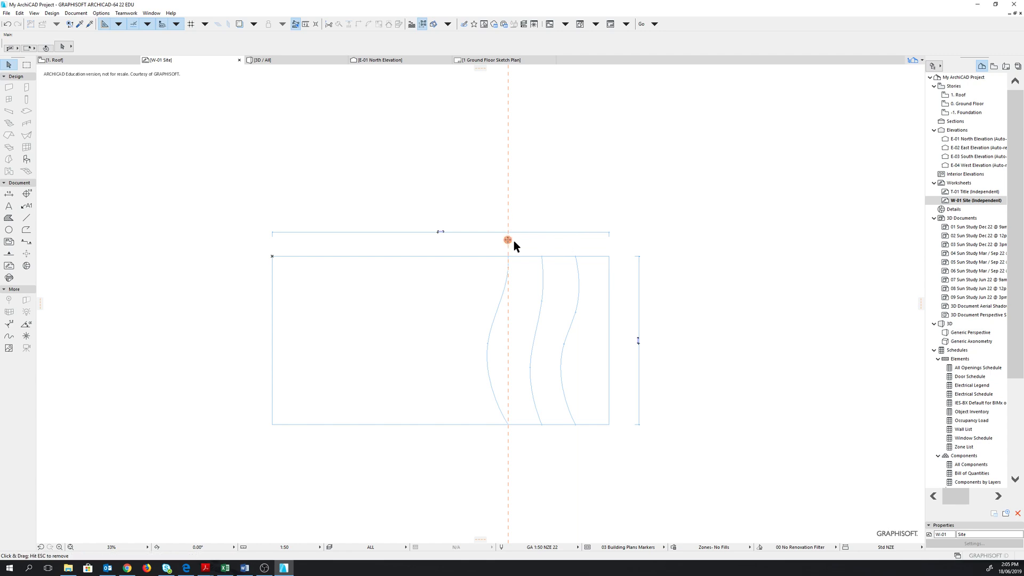
mouse_move(509, 240)
mouse_down()
mouse_move(728, 252)
mouse_move(467, 109)
mouse_move(484, 71)
mouse_move(482, 119)
mouse_move(562, 343)
mouse_move(918, 307)
mouse_up()
scroll(530, 291, down, 3)
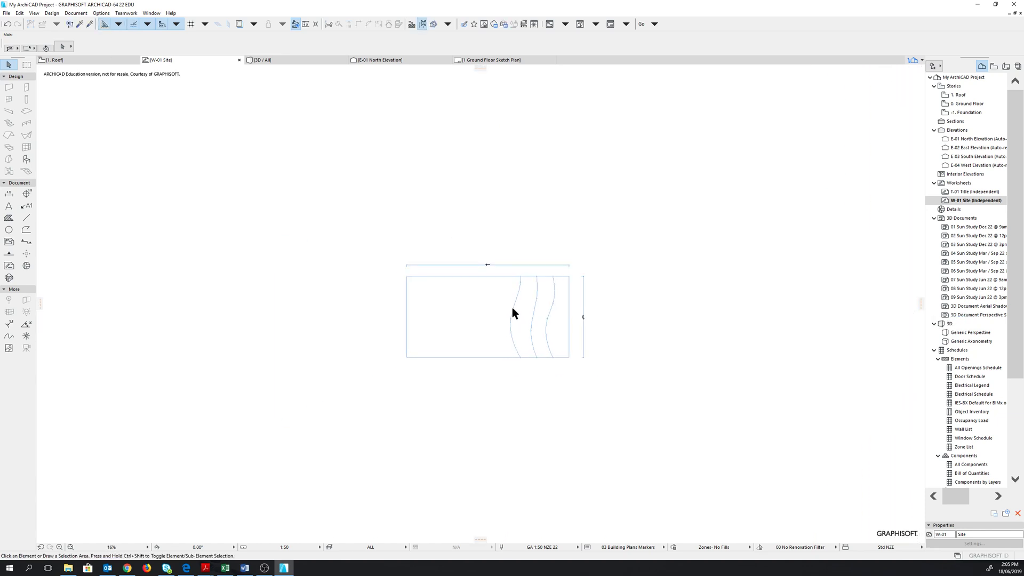
scroll(532, 304, up, 4)
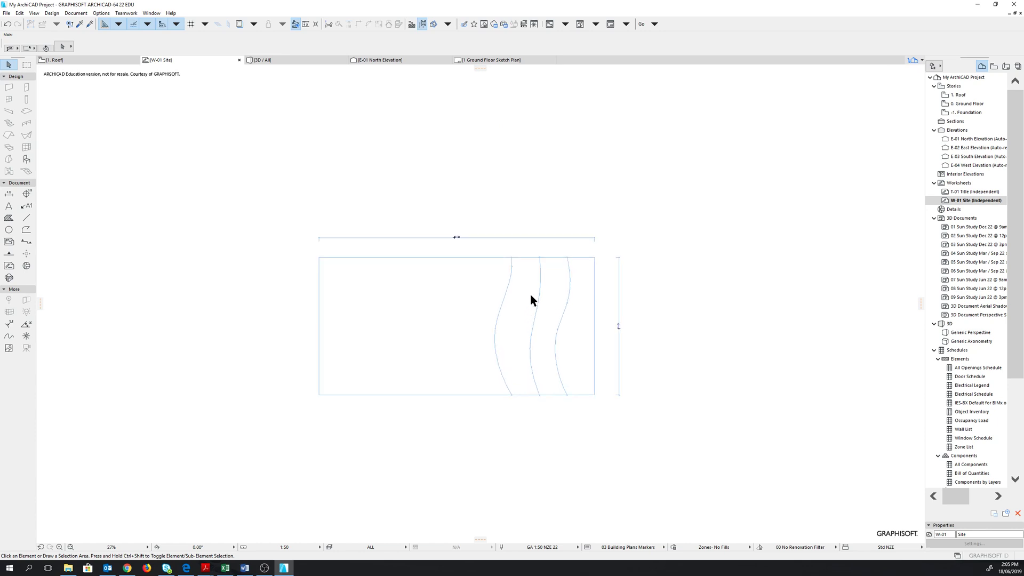
scroll(366, 357, up, 1)
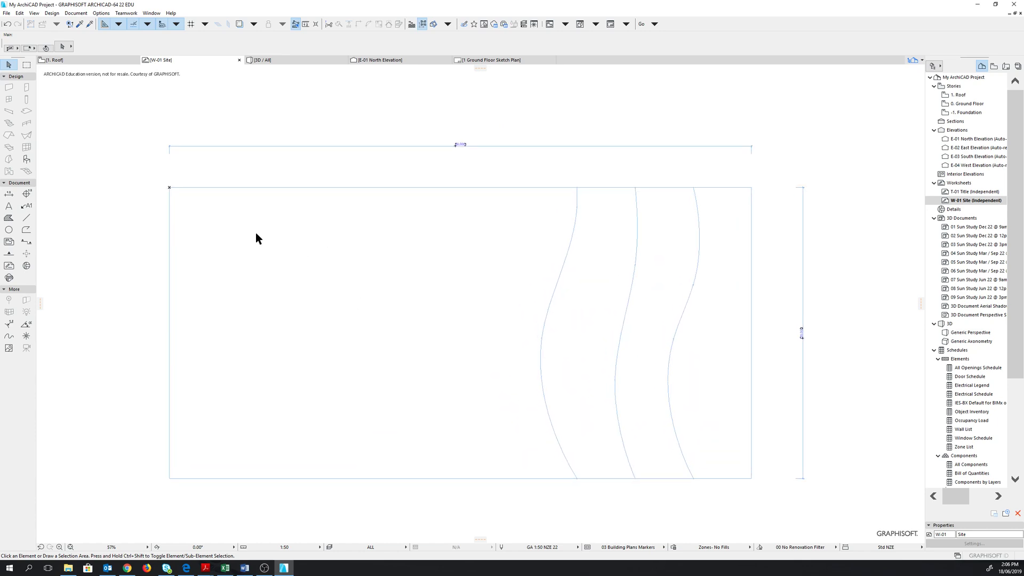